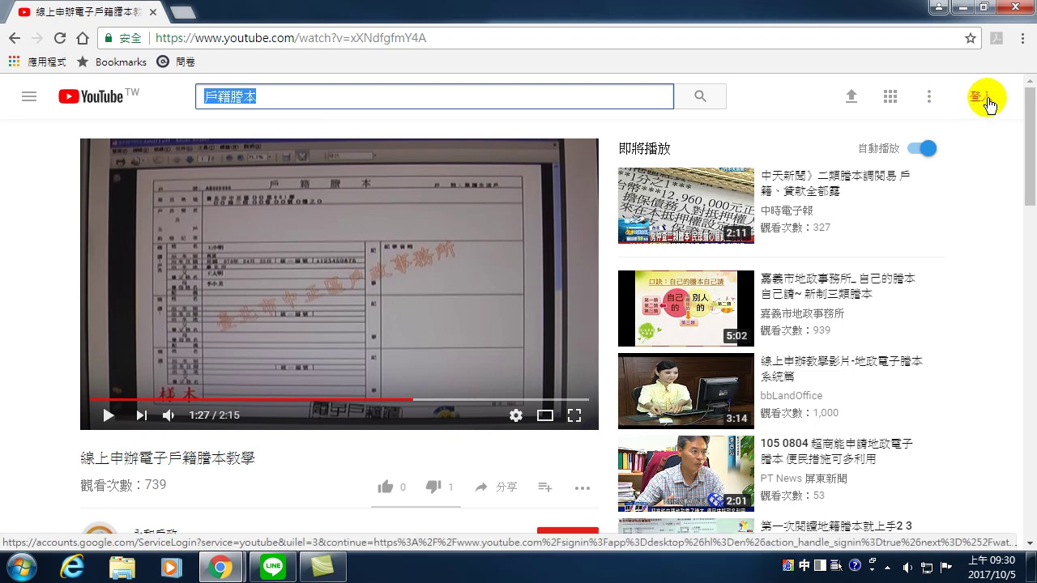
- Sign in through 登入 with the Google account's e-mail and password, fixing an e-mail typo
{"action": "left_click", "coordinate": [983, 96]}
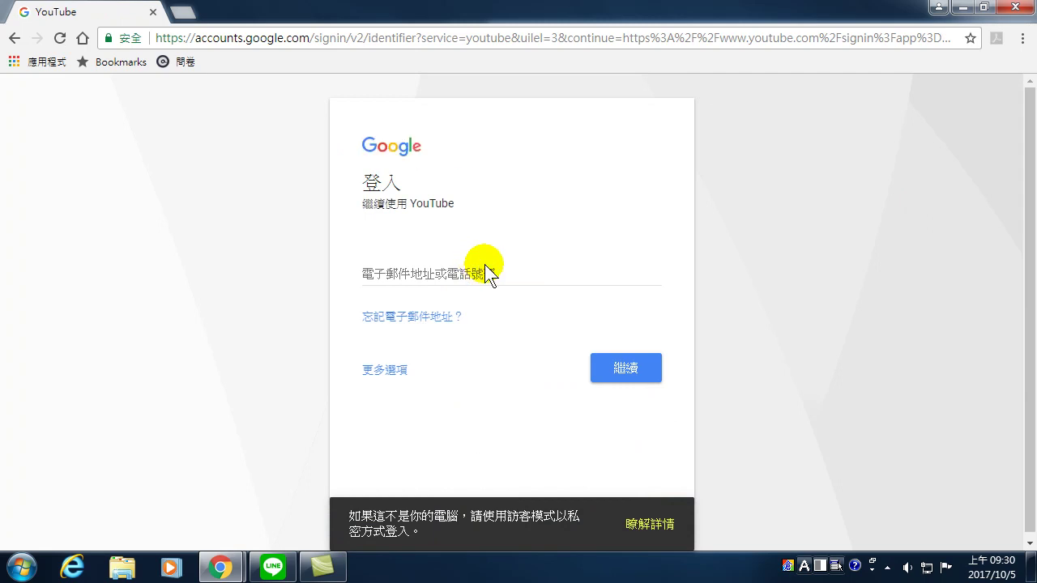
{"action": "left_click", "coordinate": [394, 275]}
{"action": "key", "text": "Return"}
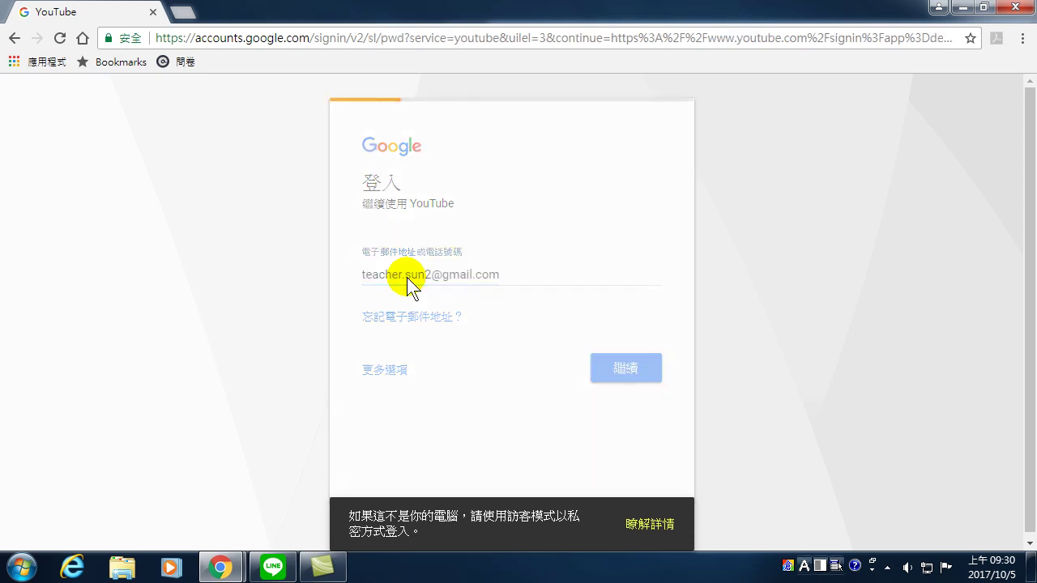
{"action": "key", "text": "Return"}
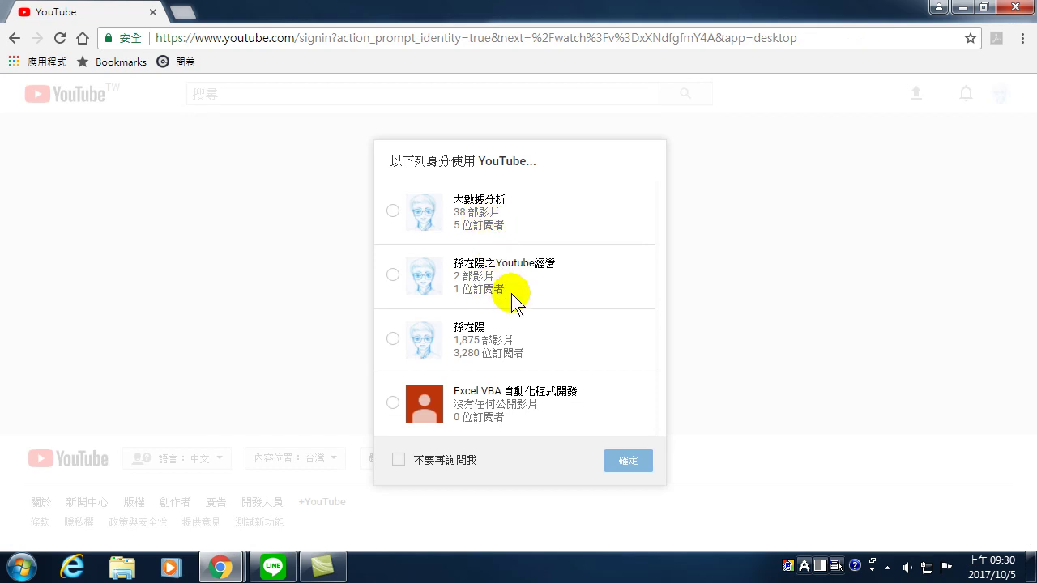
- Select and confirm the channel with 1,875 videos and 3,280 subscribers
{"action": "left_click", "coordinate": [475, 345]}
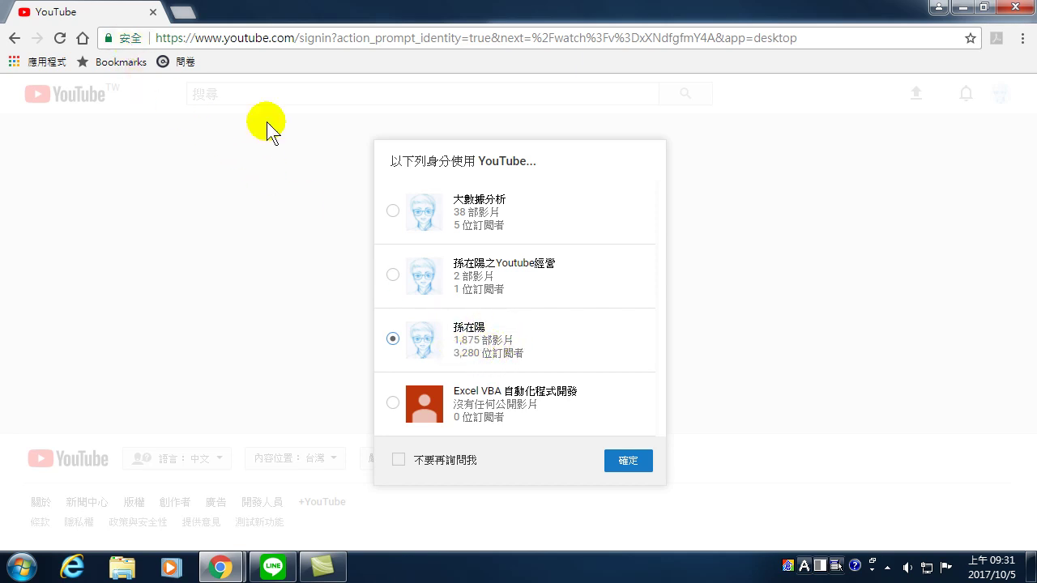
{"action": "left_click", "coordinate": [629, 458]}
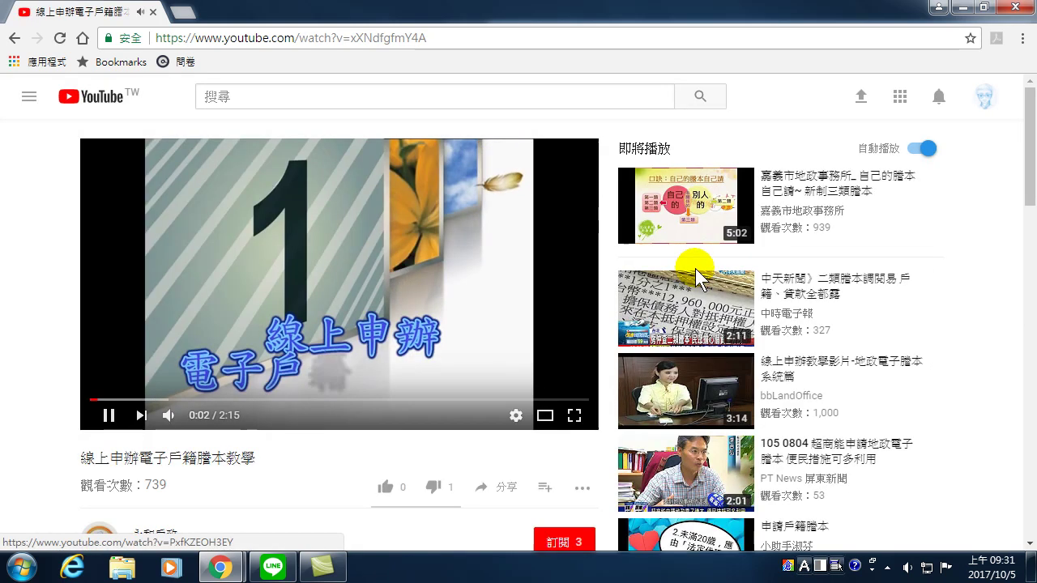
- Pause the video and go to 創作者工作室 from the avatar menu
{"action": "key", "text": "space"}
{"action": "left_click", "coordinate": [985, 97]}
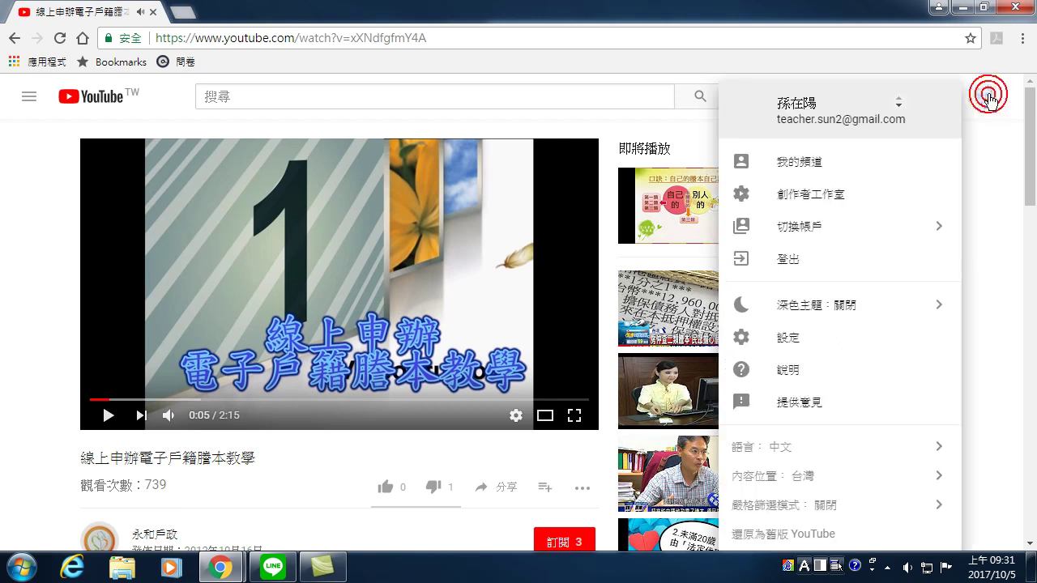
{"action": "left_click", "coordinate": [656, 225]}
{"action": "left_click", "coordinate": [815, 199]}
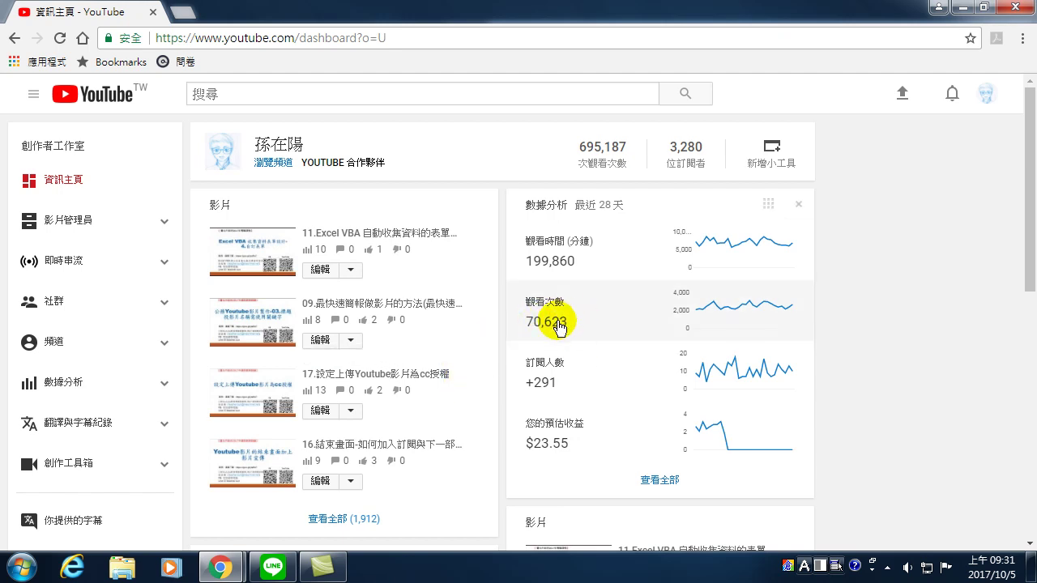
- Open the 觀看次數 card's detailed 28-day report showing 192,580 minutes and 68,529 views
{"action": "left_click", "coordinate": [592, 333]}
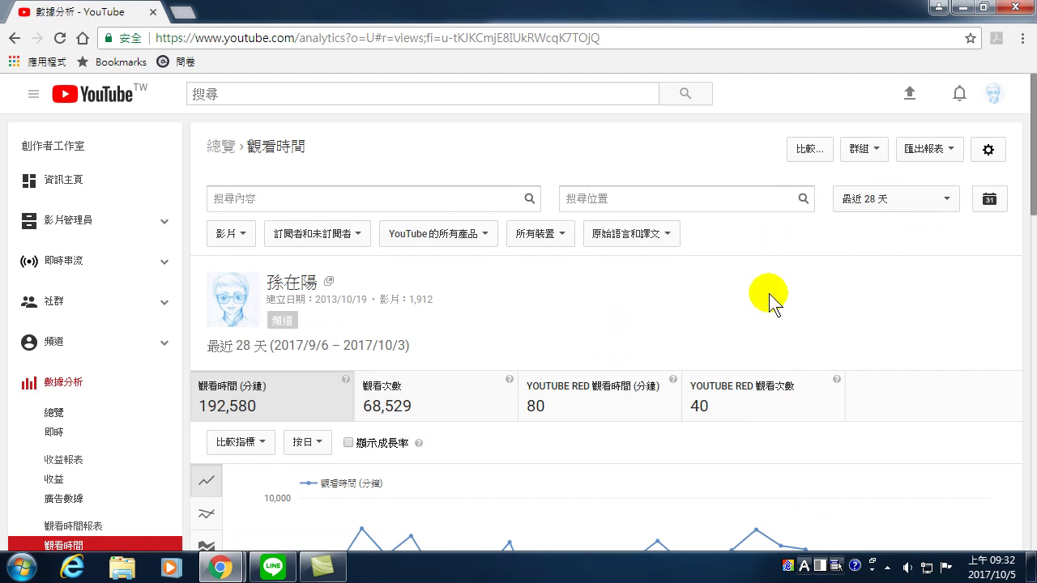
{"action": "scroll", "coordinate": [769, 294], "scroll_direction": "down", "scroll_amount": 2}
{"action": "scroll", "coordinate": [806, 282], "scroll_direction": "up", "scroll_amount": 2}
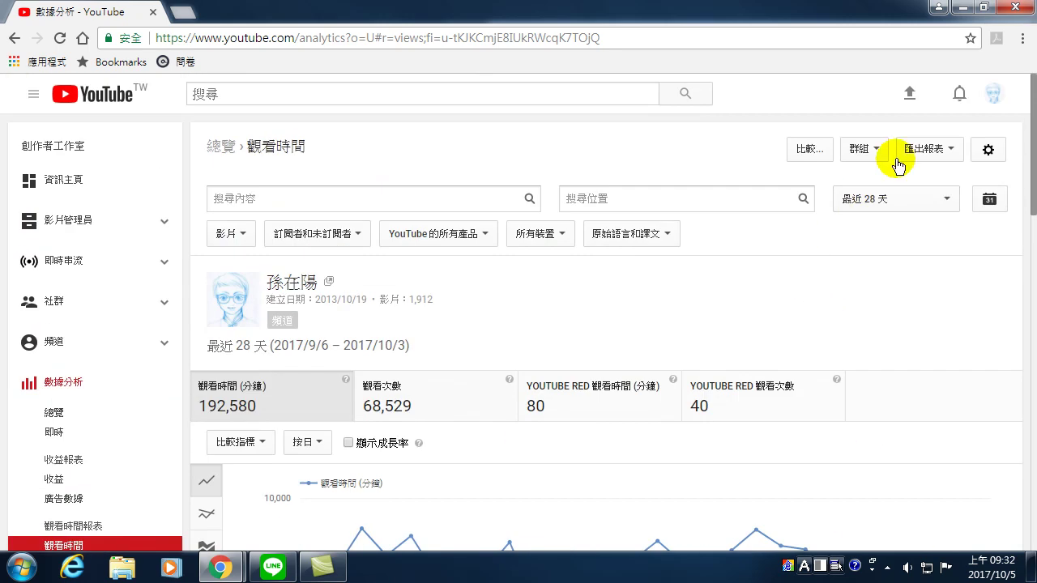
{"action": "left_click", "coordinate": [938, 201]}
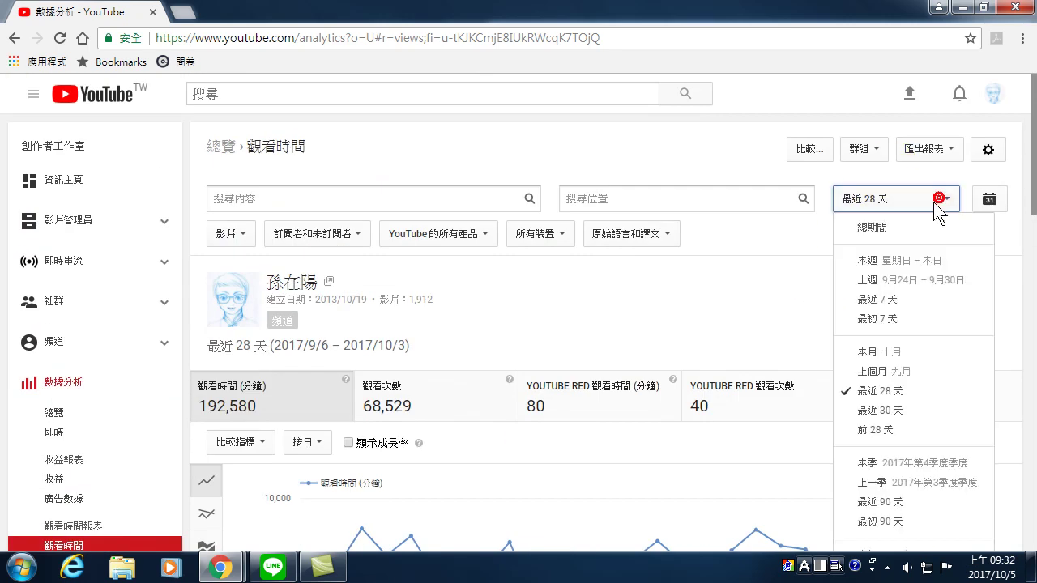
- Set the report range to 總期間 (2013/10/19–2017/10/3) and scroll to the chart
{"action": "left_click", "coordinate": [885, 228]}
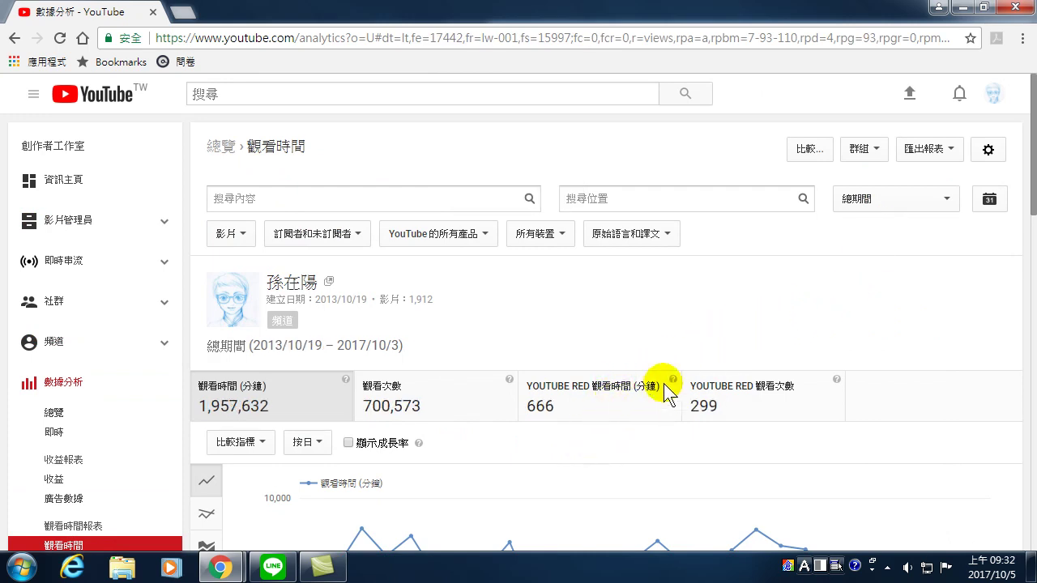
{"action": "scroll", "coordinate": [678, 374], "scroll_direction": "down", "scroll_amount": 3}
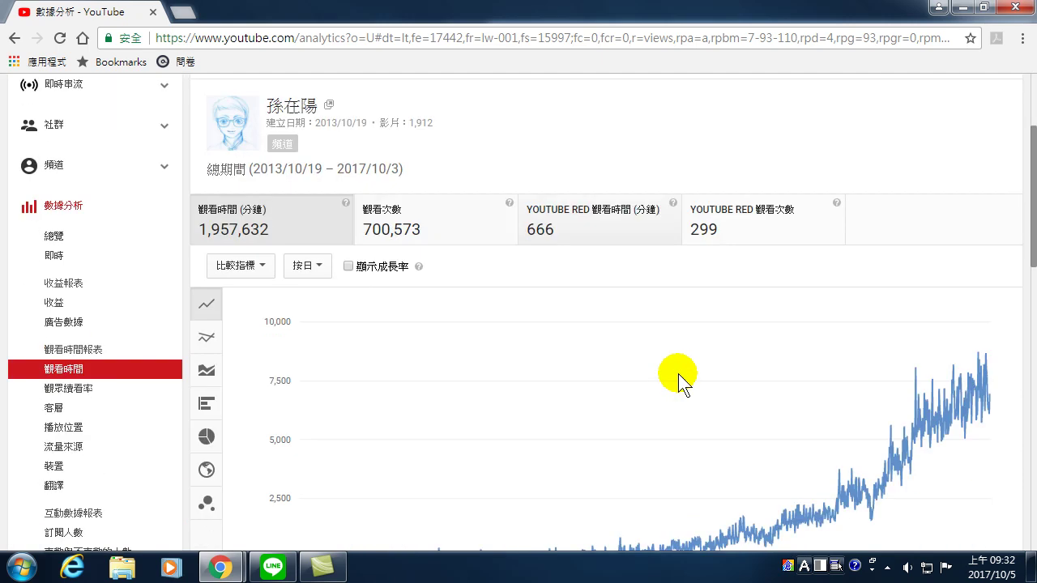
{"action": "mouse_move", "coordinate": [301, 486]}
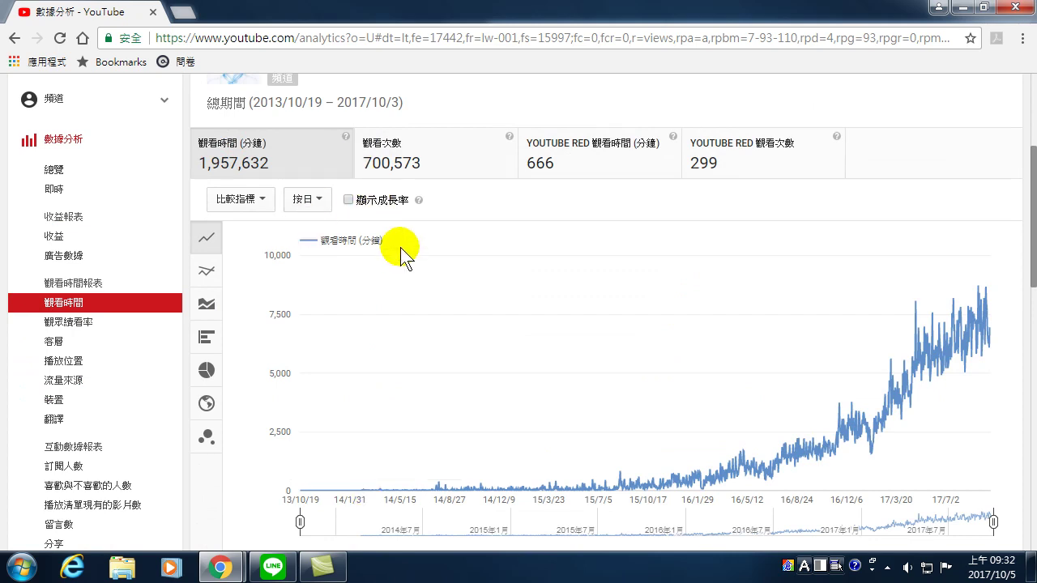
- Switch the chart metric to 觀看次數 so it plots 700,573 lifetime views
{"action": "left_click", "coordinate": [427, 163]}
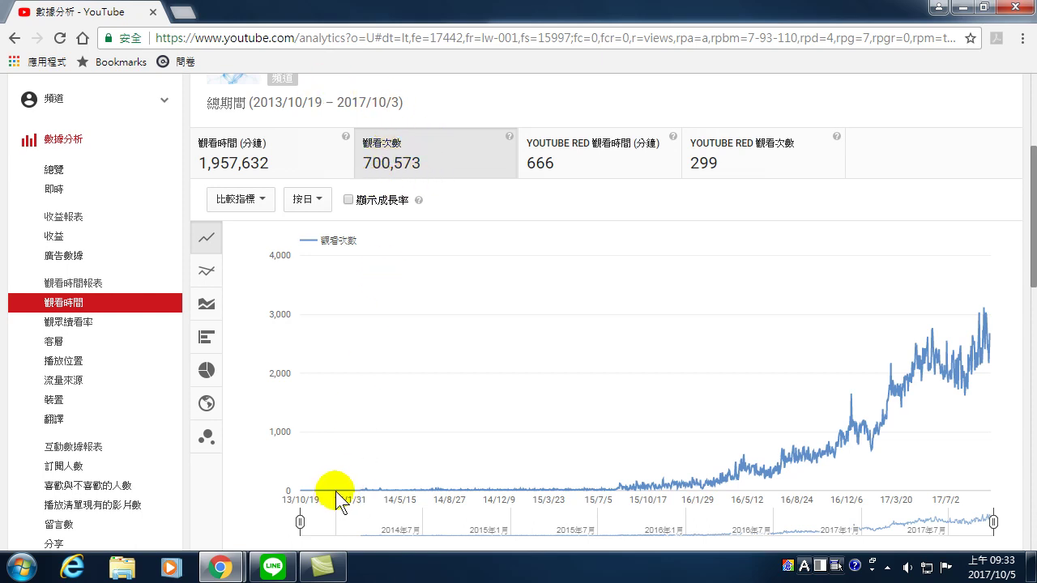
{"action": "mouse_move", "coordinate": [373, 489]}
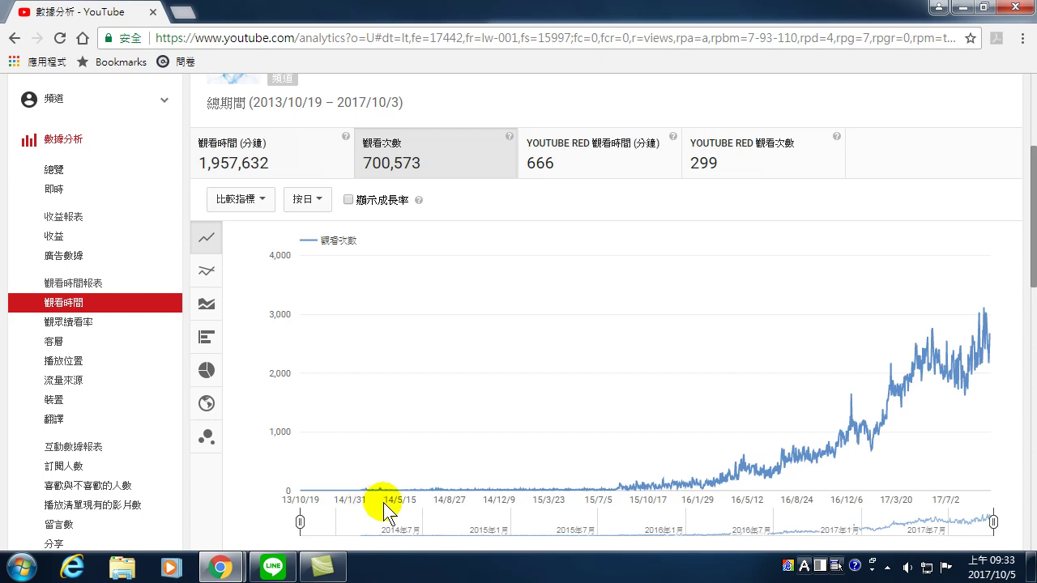
{"action": "mouse_move", "coordinate": [302, 491]}
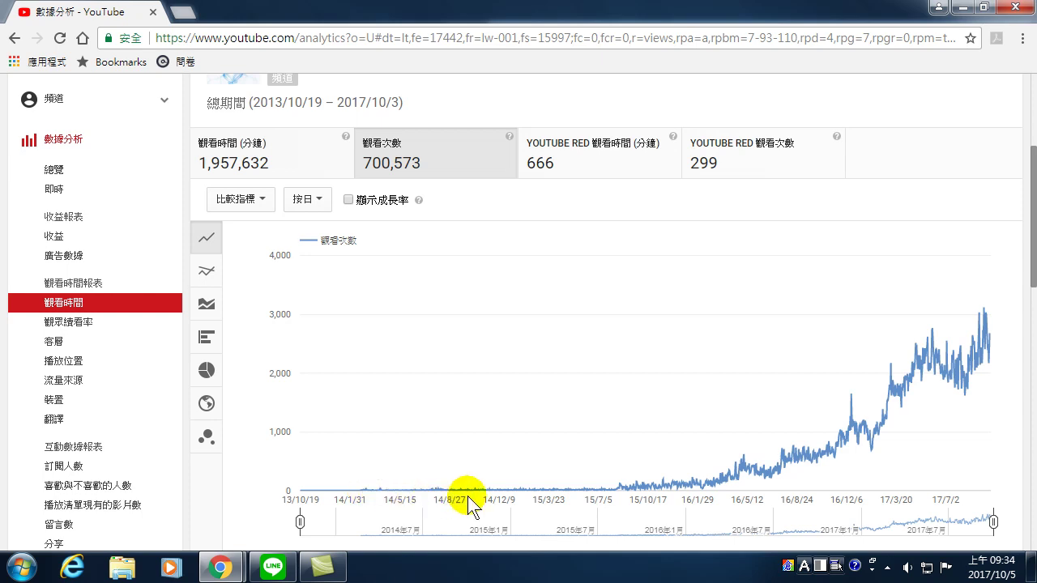
{"action": "mouse_move", "coordinate": [621, 496]}
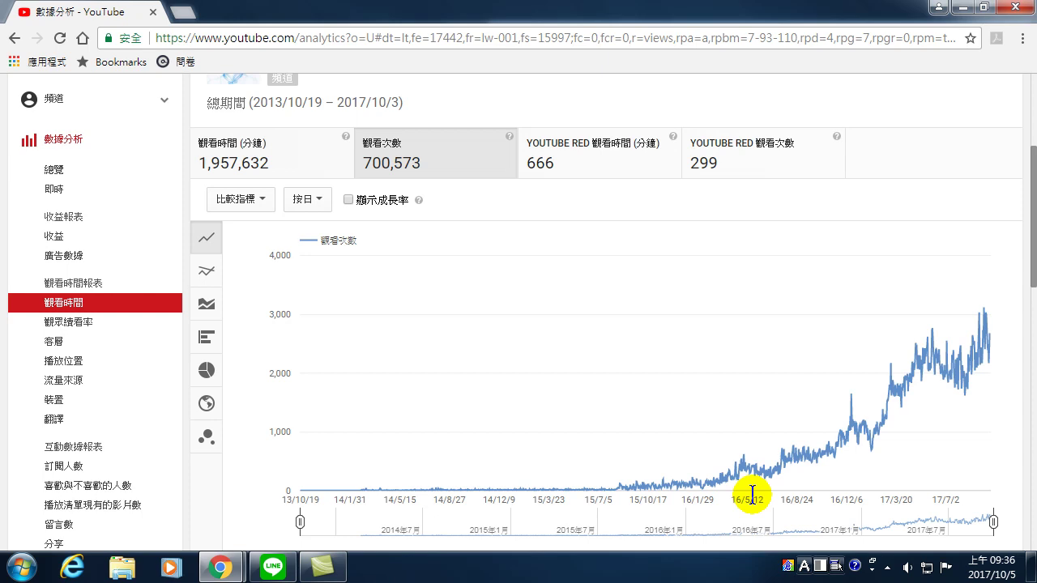
{"action": "mouse_move", "coordinate": [768, 470]}
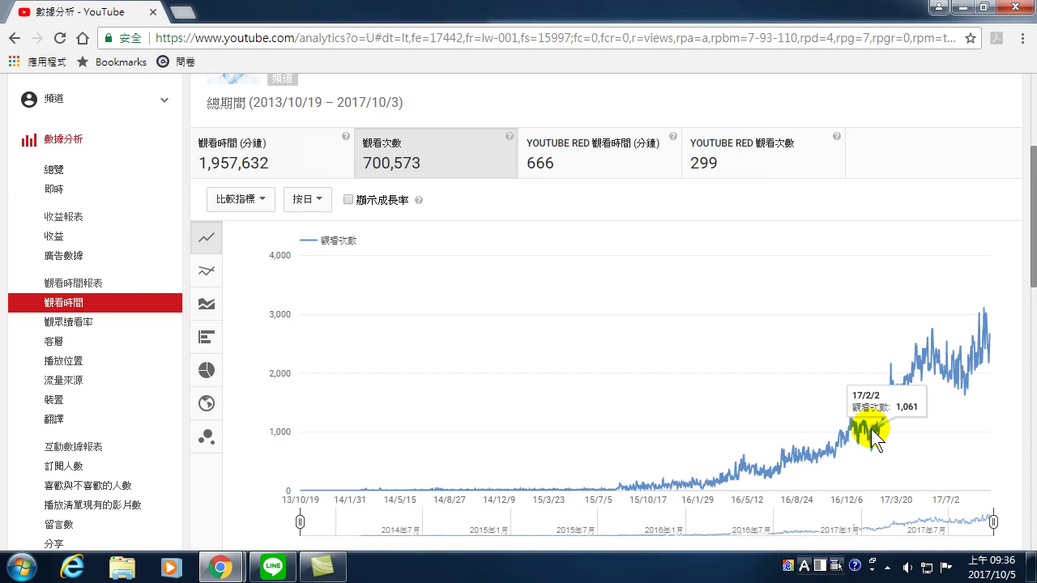
{"action": "mouse_move", "coordinate": [890, 413]}
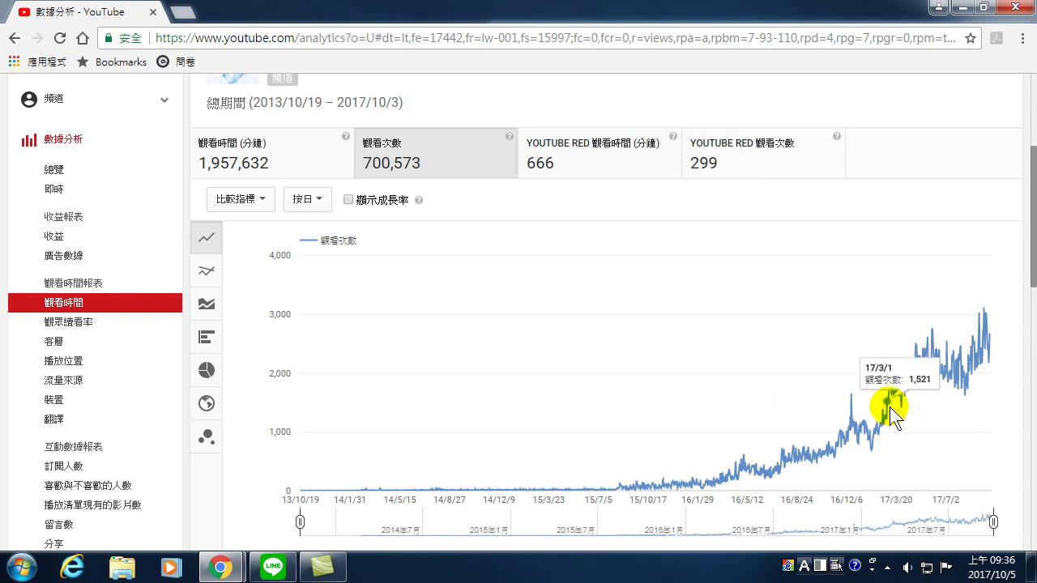